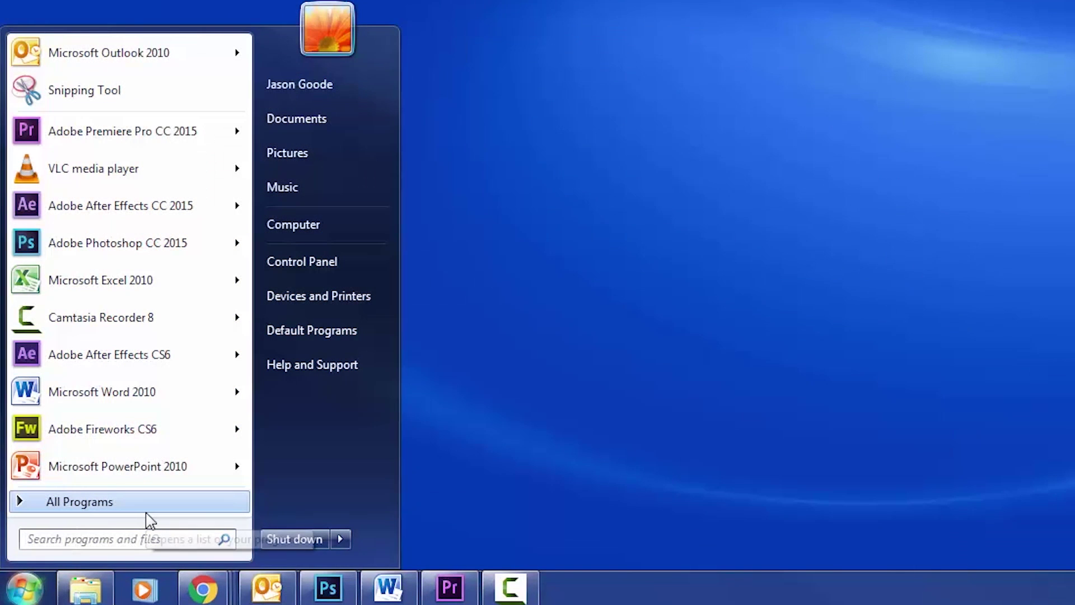
Launch Internet Explorer from a Start menu search for 'inter'.
{"action": "type", "text": "inter"}
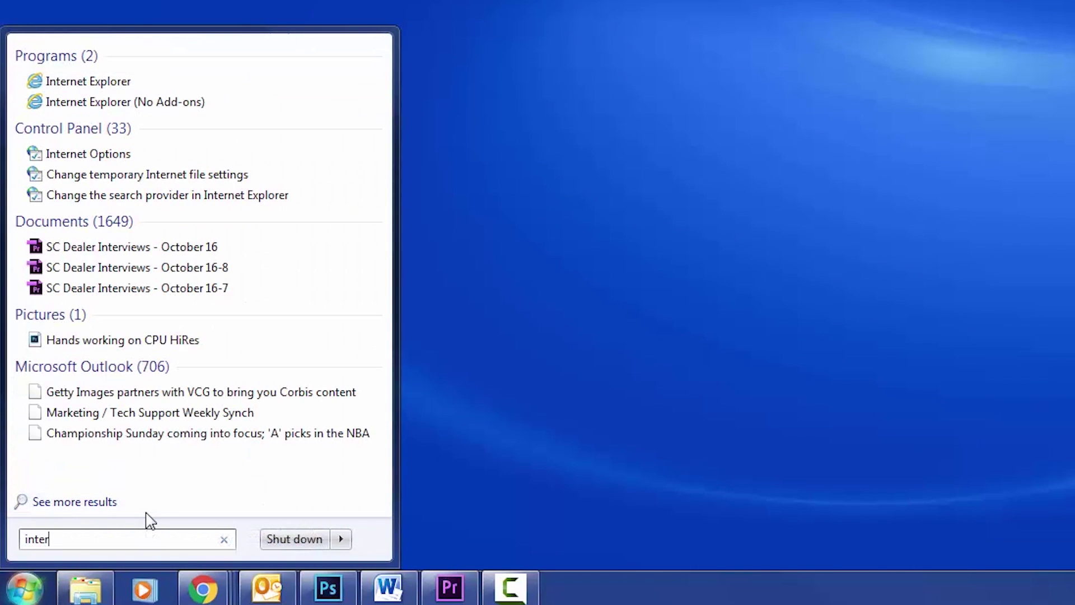
{"action": "right_click", "coordinate": [156, 84]}
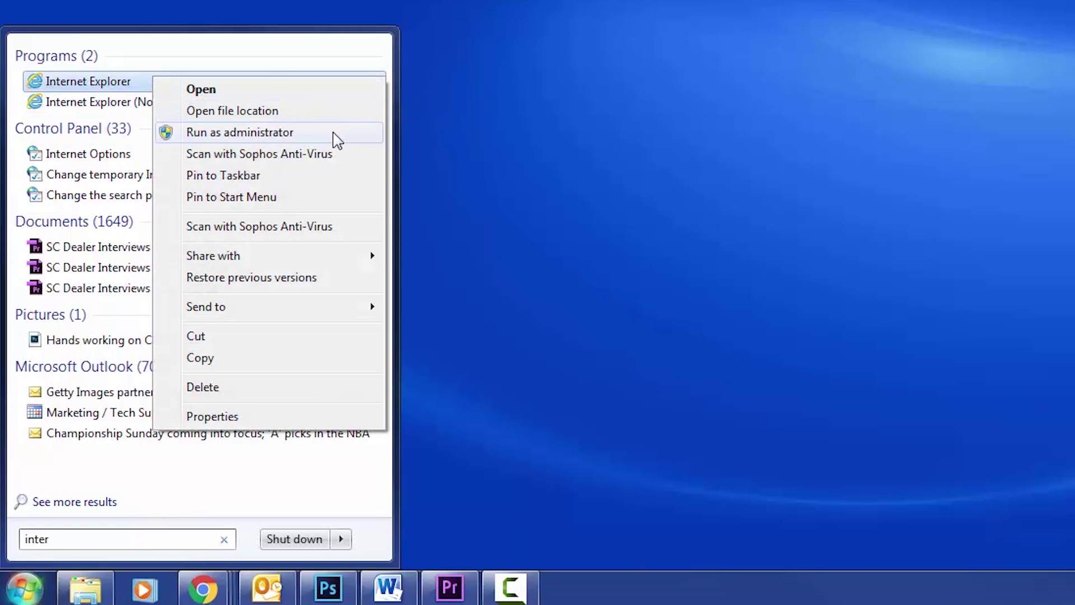
{"action": "left_click", "coordinate": [323, 90]}
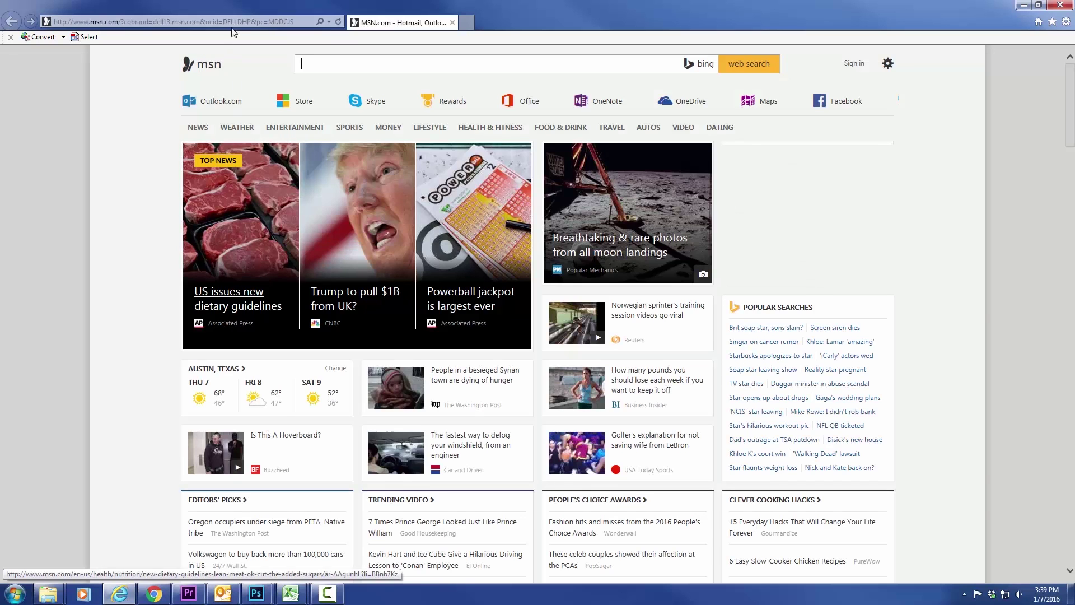
{"action": "left_click", "coordinate": [233, 22]}
{"action": "key", "text": "BackSpace"}
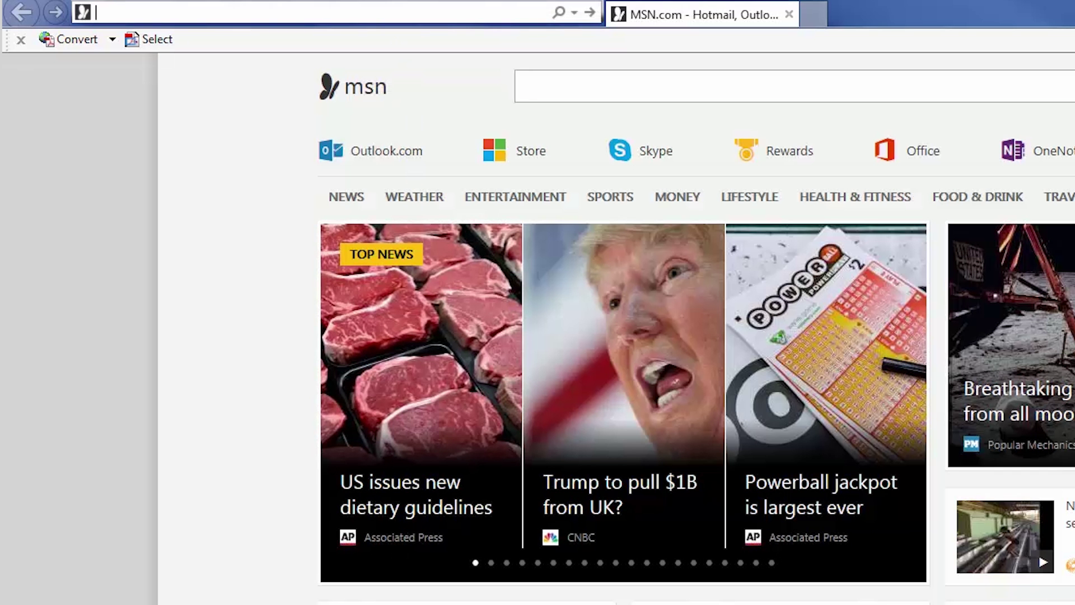
{"action": "type", "text": "http://192.168"}
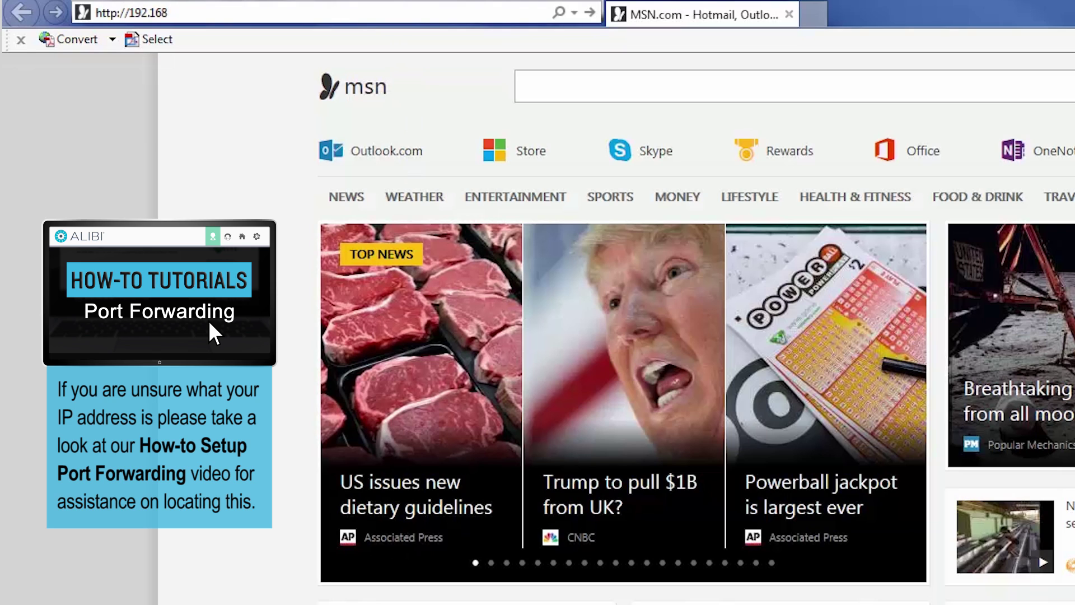
{"action": "type", "text": ".75.76"}
{"action": "key", "text": "Return"}
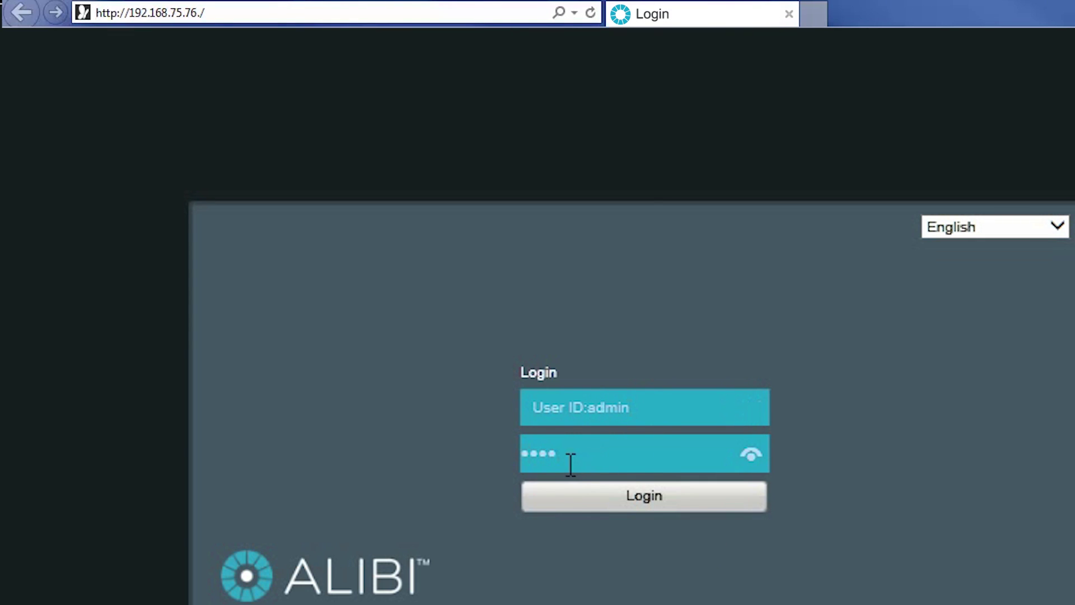
{"action": "left_click", "coordinate": [580, 504]}
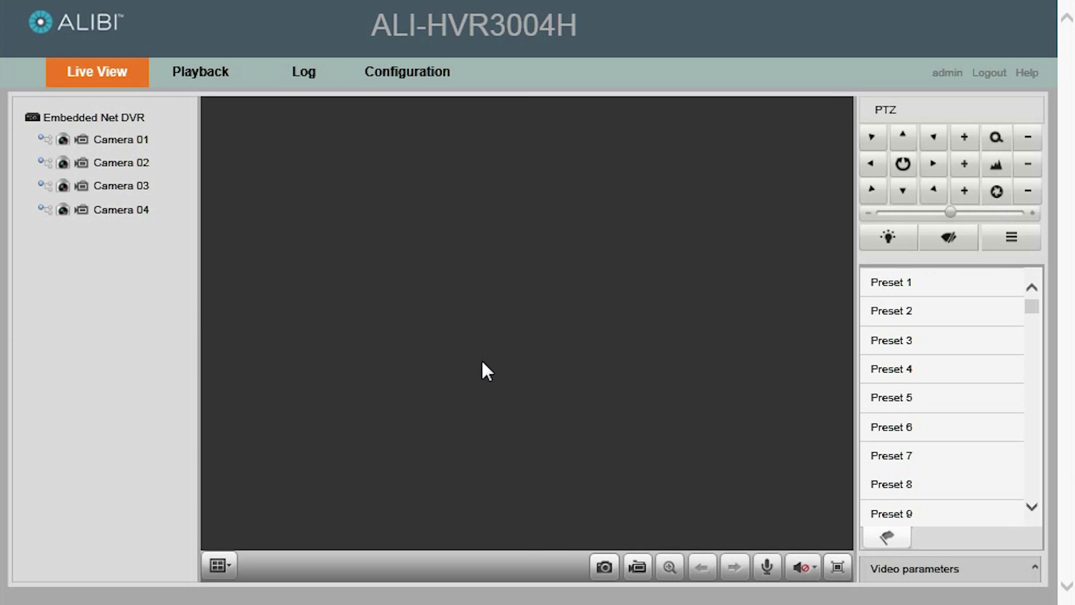
Open Playback for Camera 02 and pick 4 January 2016 in the calendar.
{"action": "left_click", "coordinate": [200, 73]}
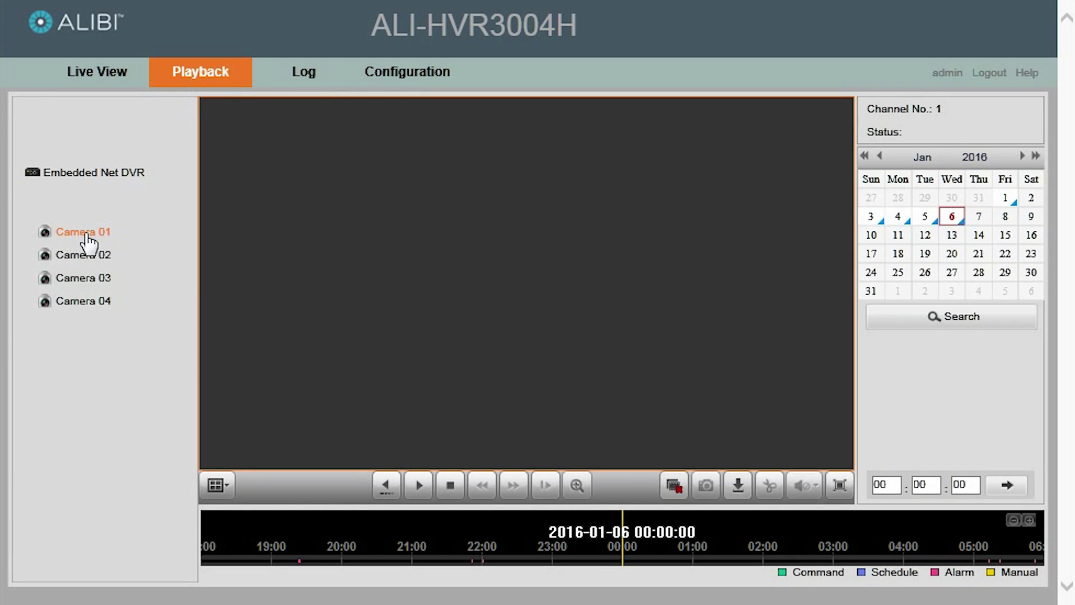
{"action": "left_click", "coordinate": [79, 256]}
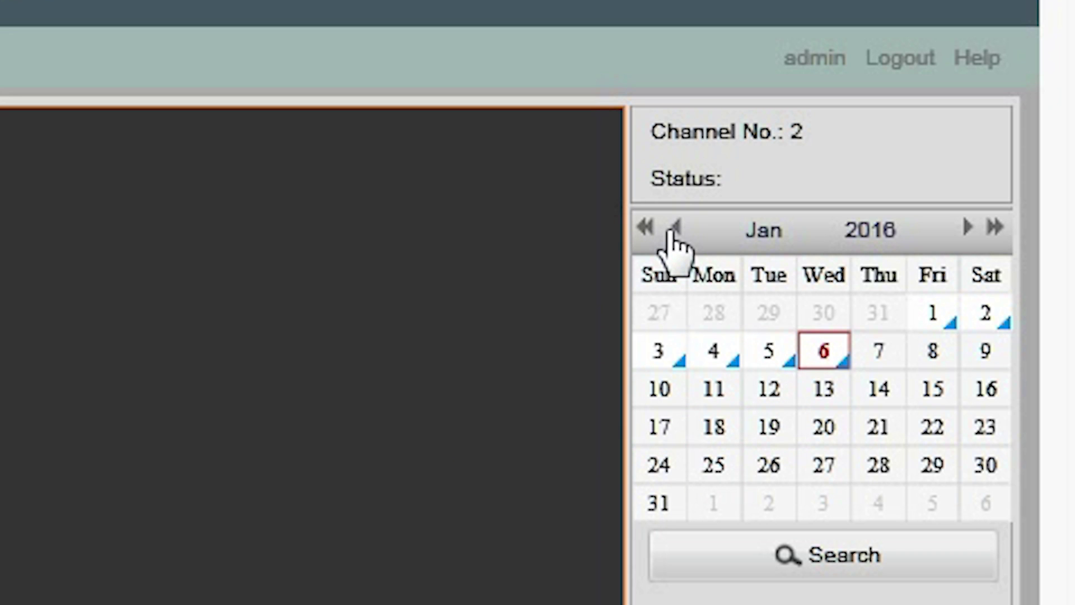
{"action": "left_click", "coordinate": [674, 228]}
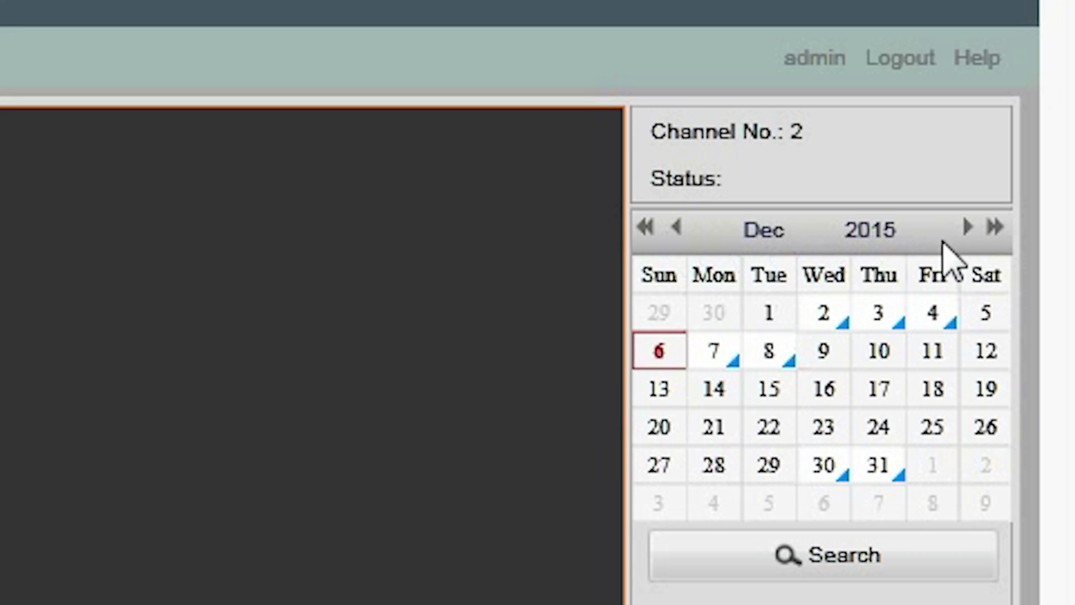
{"action": "left_click", "coordinate": [966, 227]}
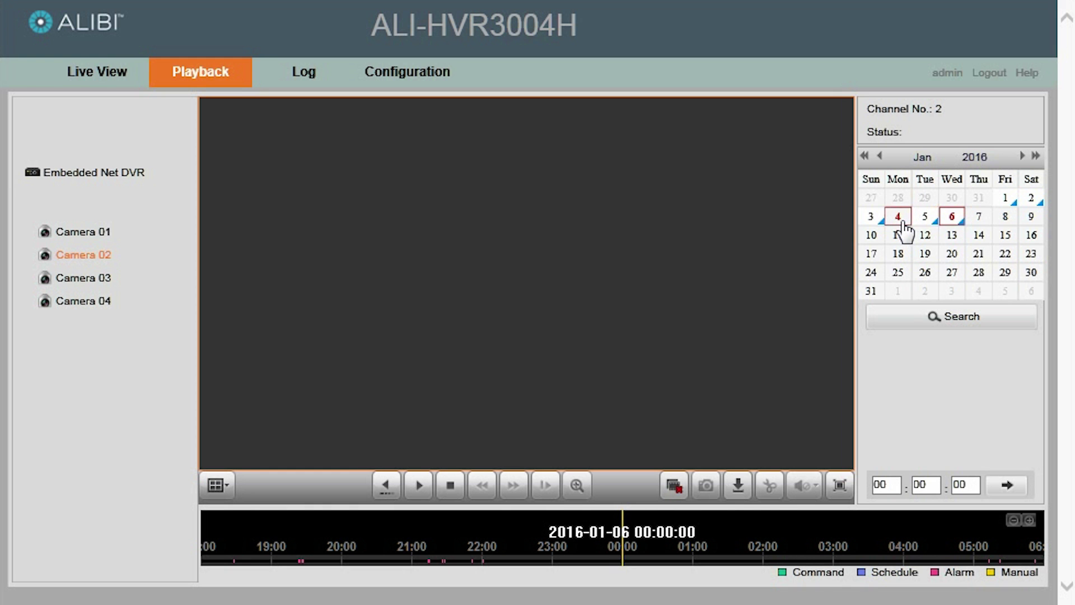
{"action": "left_click", "coordinate": [898, 219]}
Play Camera 02's recording, jump to around 12:20, and stop at 12:23:21.
{"action": "left_click", "coordinate": [420, 486]}
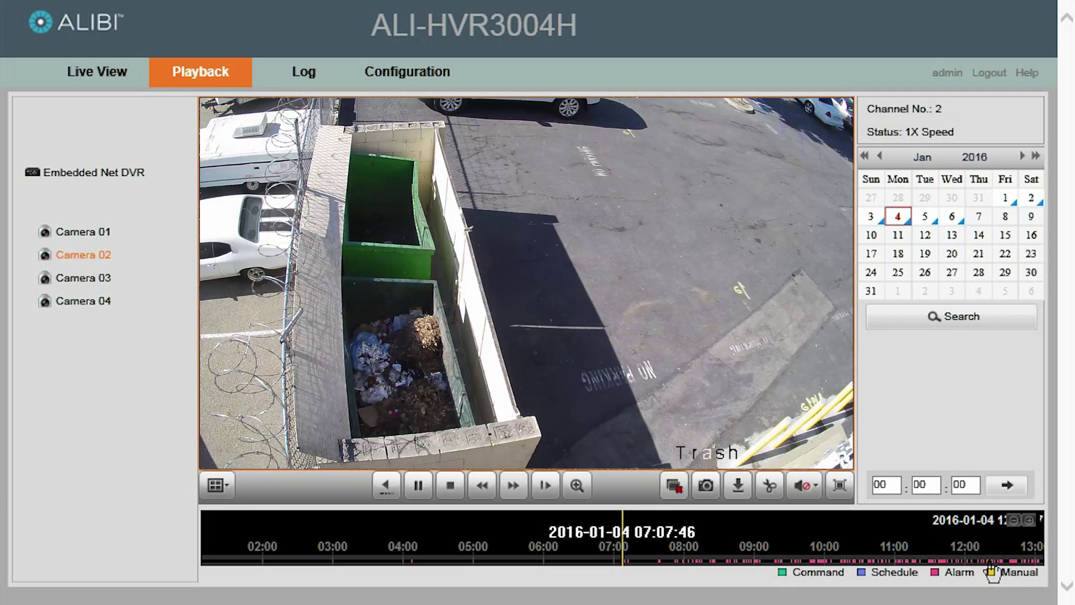
{"action": "left_click", "coordinate": [990, 567]}
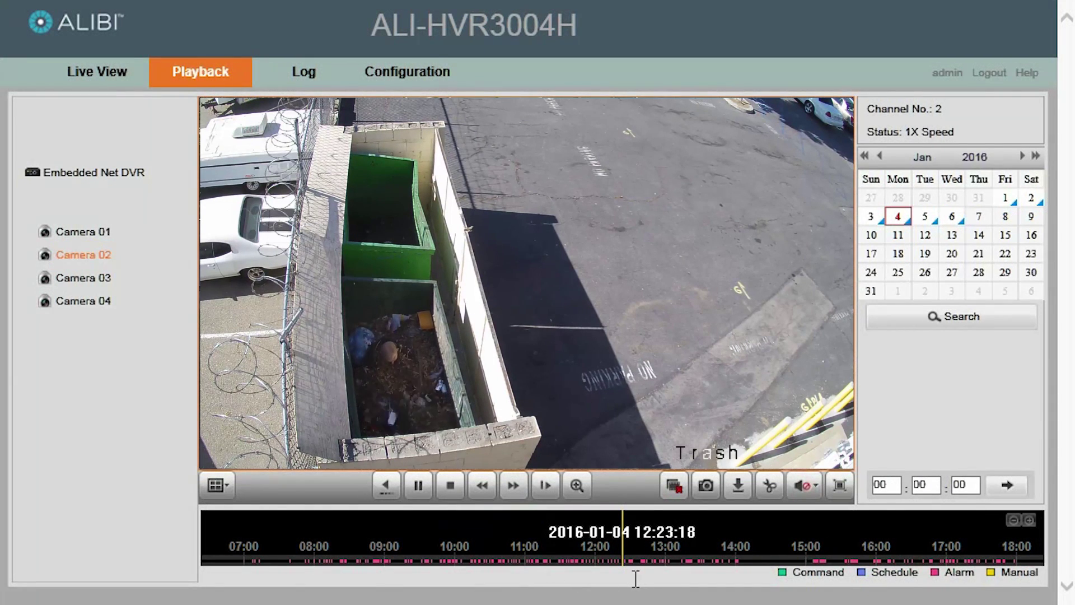
{"action": "left_click", "coordinate": [451, 487]}
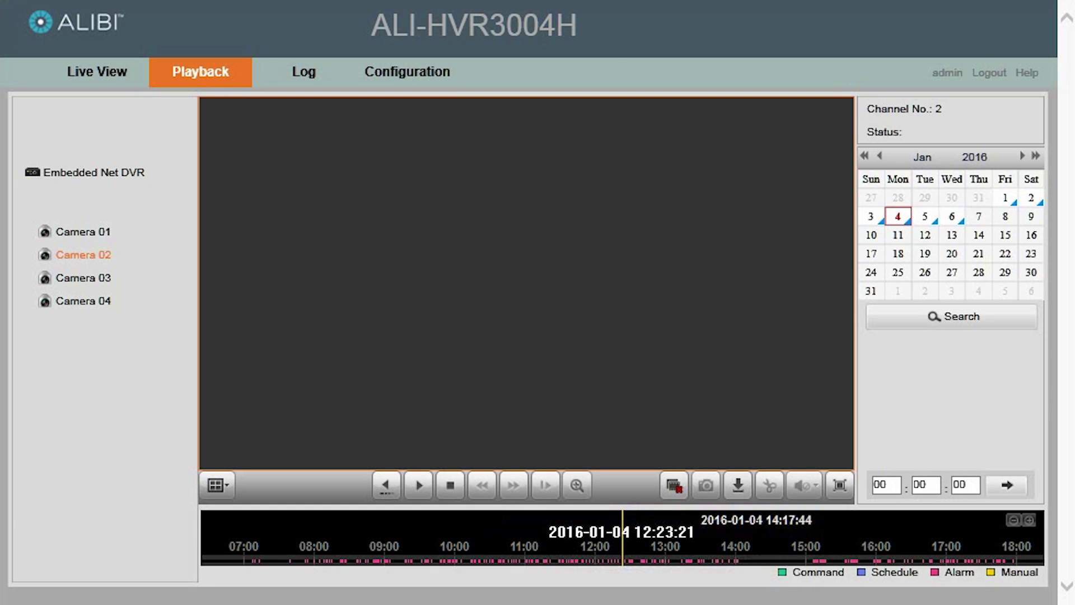
Page the Download File list to 7/14, tick clip 137 (12:23:21–12:23:31) and download it.
{"action": "left_click", "coordinate": [739, 483]}
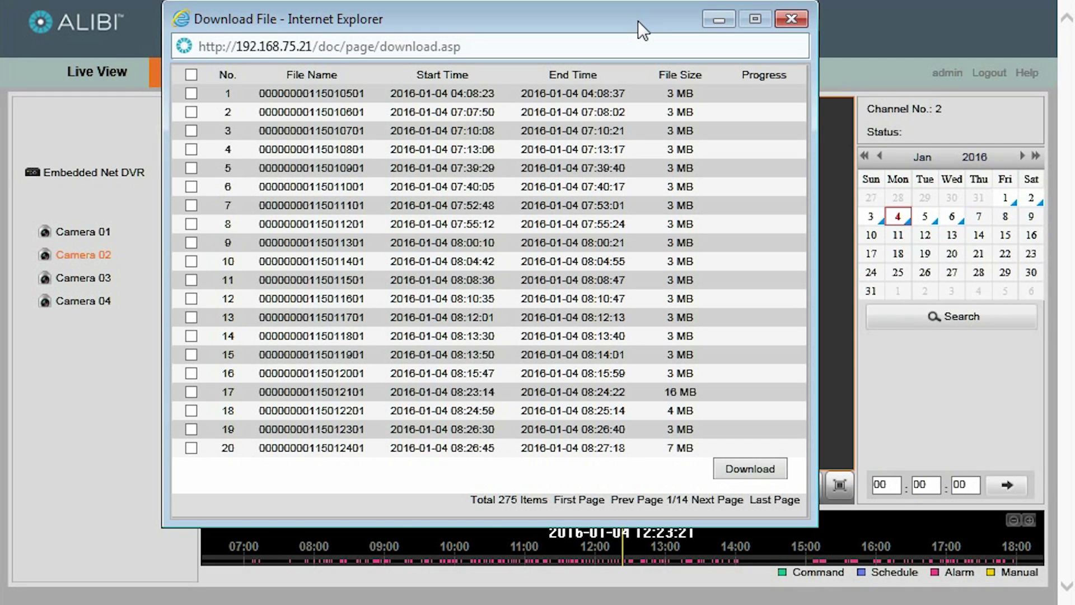
{"action": "left_click_drag", "start_coordinate": [637, 11], "coordinate": [637, 2]}
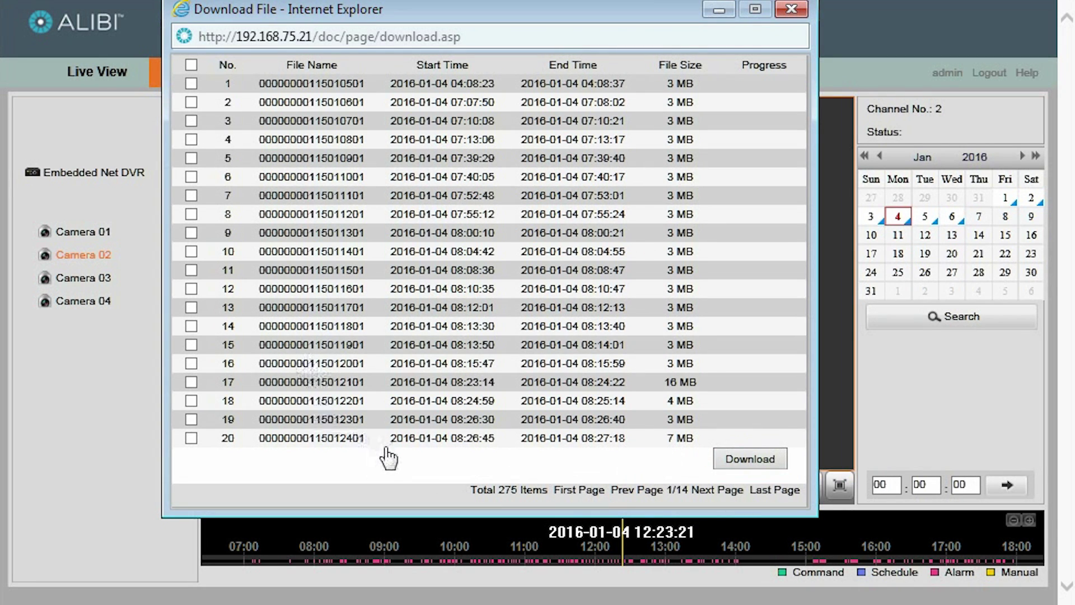
{"action": "left_click", "coordinate": [712, 493]}
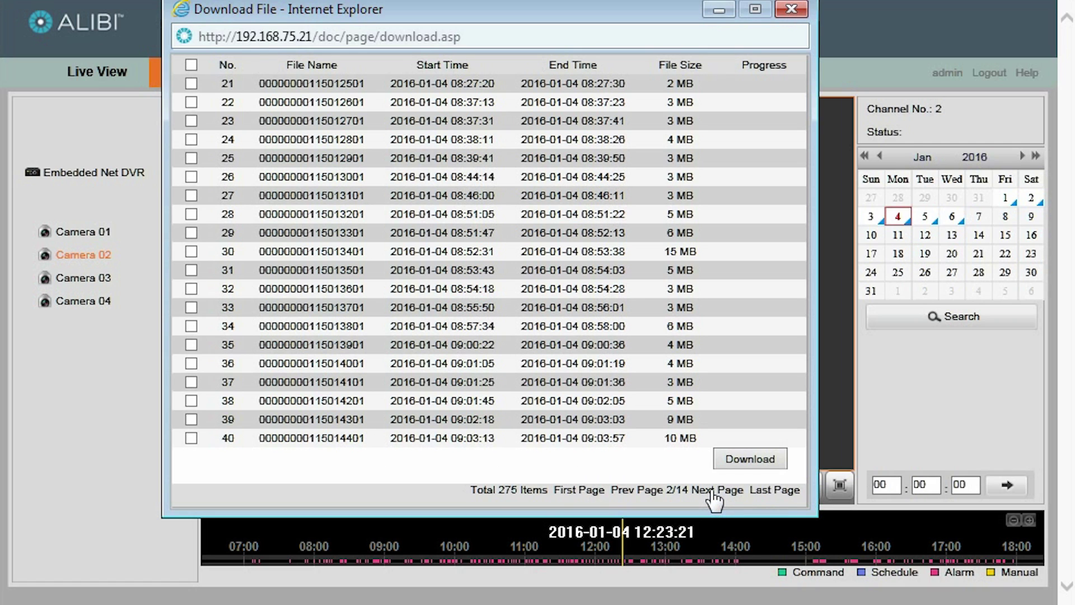
{"action": "left_click", "coordinate": [711, 493]}
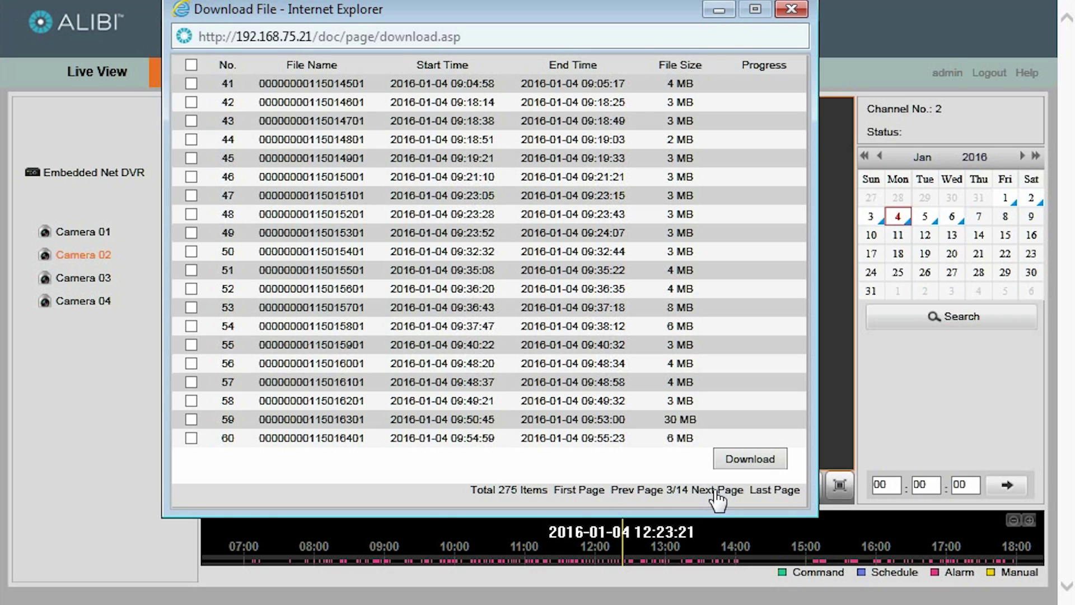
{"action": "left_click", "coordinate": [716, 491]}
{"action": "left_click", "coordinate": [716, 491]}
{"action": "left_click", "coordinate": [716, 491]}
{"action": "left_click", "coordinate": [716, 492]}
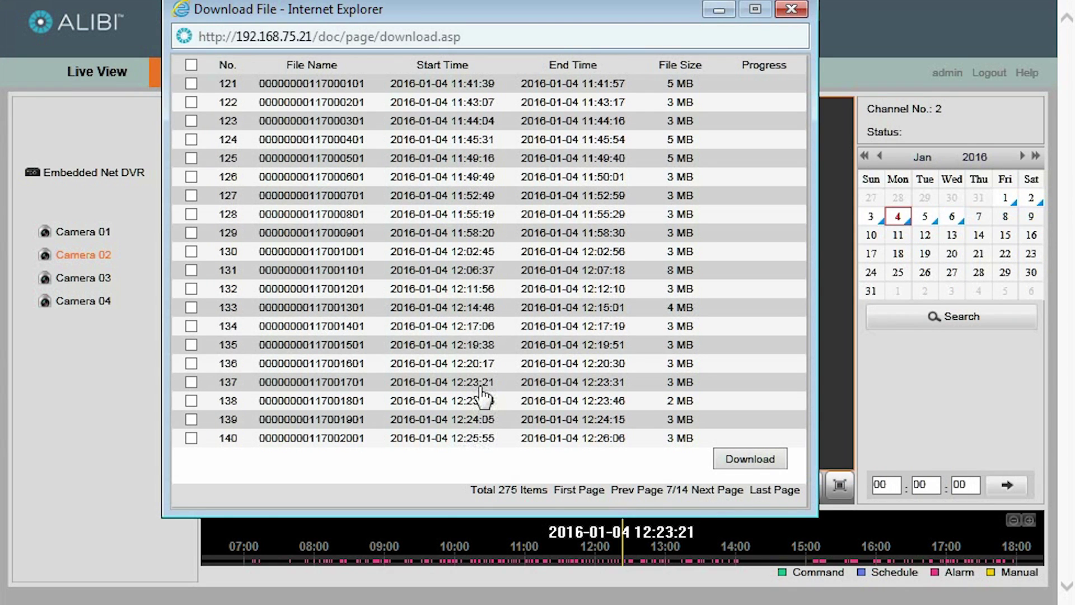
{"action": "left_click", "coordinate": [191, 381]}
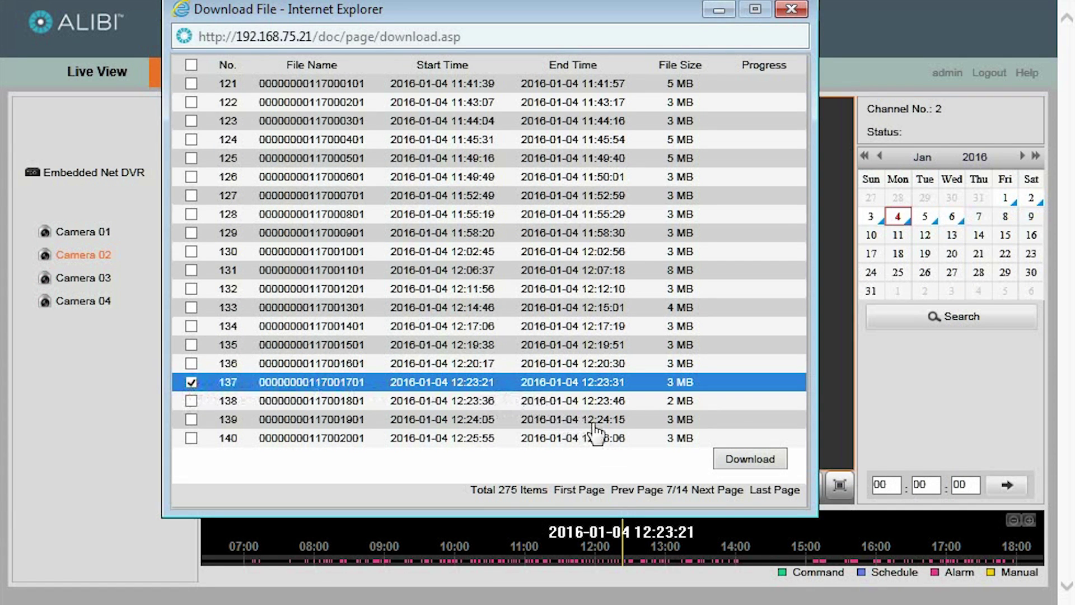
{"action": "left_click", "coordinate": [770, 462]}
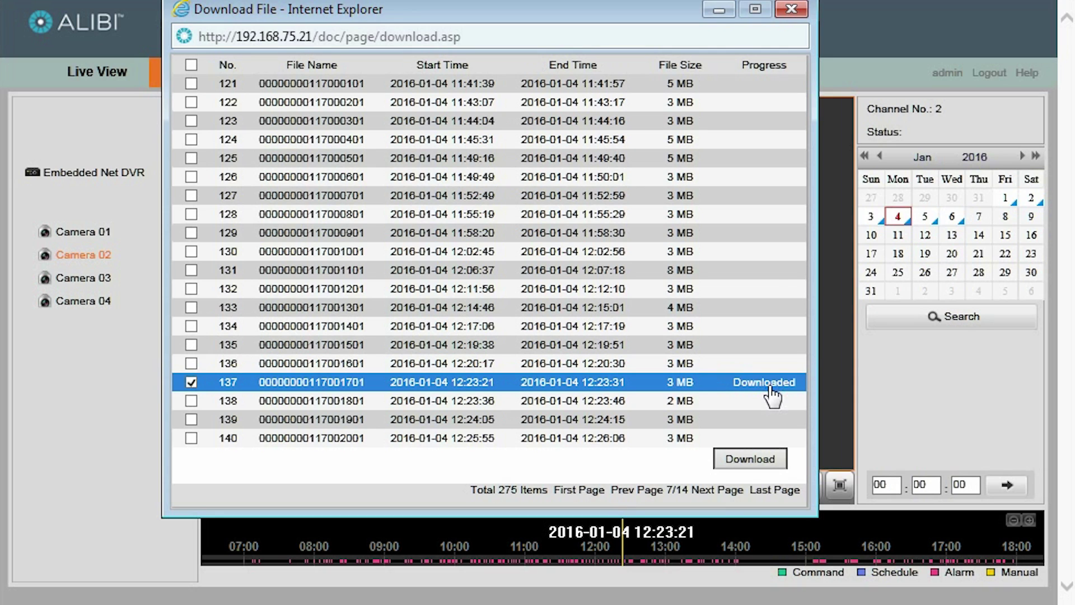
Close the download window and select the Local Configuration save path C:\Surveillance\DownloadFiles.
{"action": "left_click", "coordinate": [791, 10]}
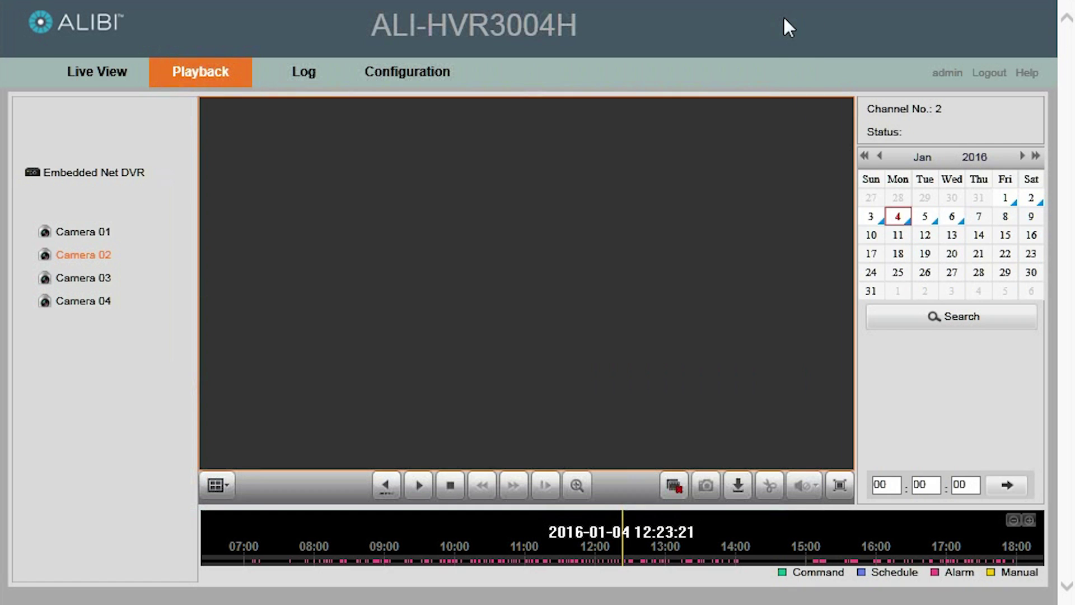
{"action": "left_click", "coordinate": [398, 78]}
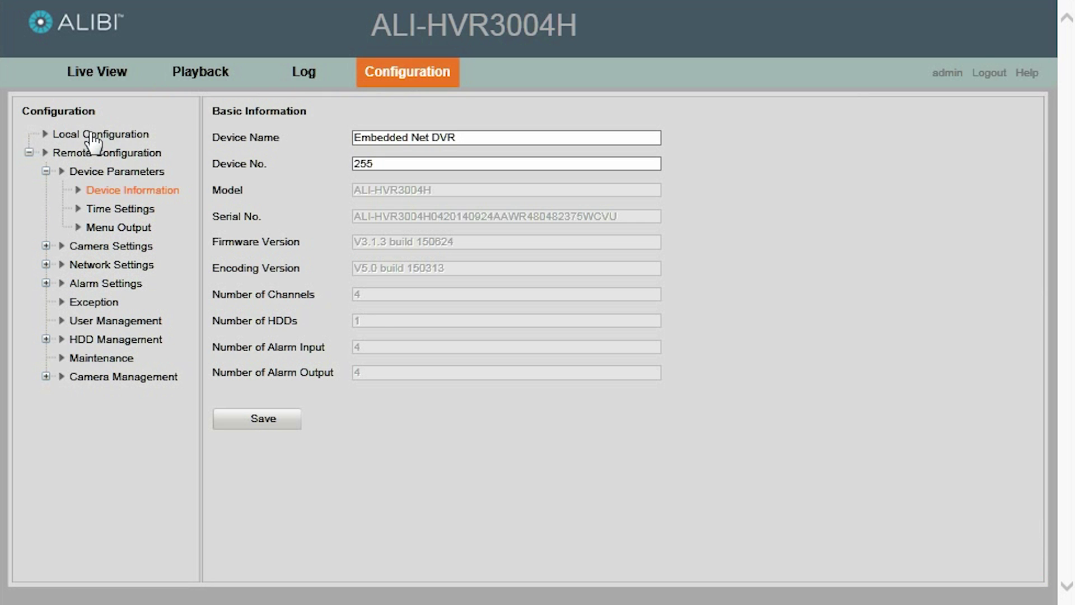
{"action": "left_click", "coordinate": [91, 137]}
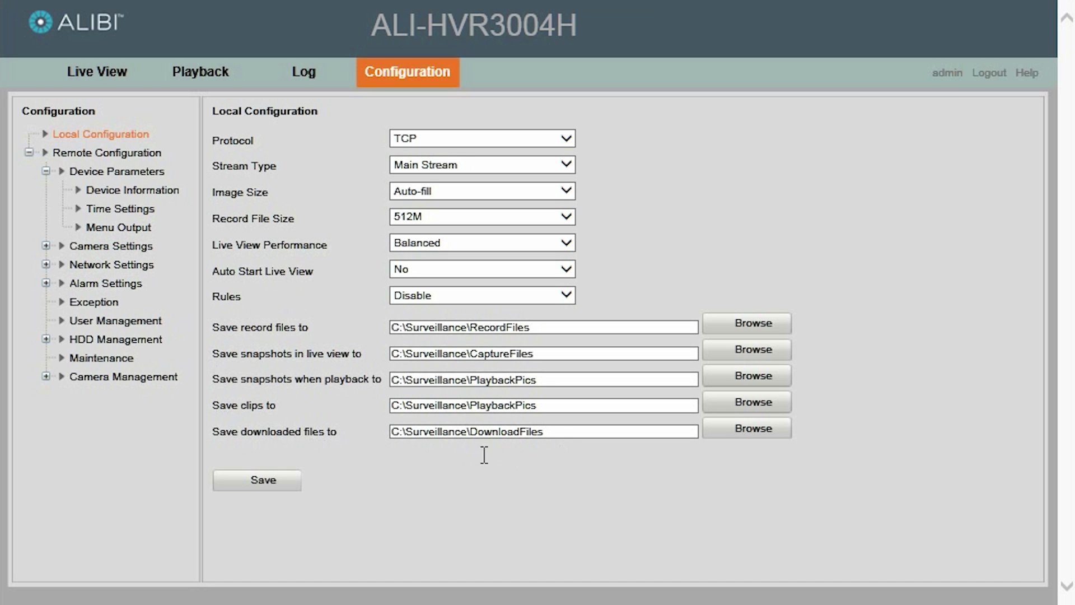
{"action": "left_click", "coordinate": [420, 432]}
{"action": "left_click_drag", "start_coordinate": [551, 428], "coordinate": [374, 421]}
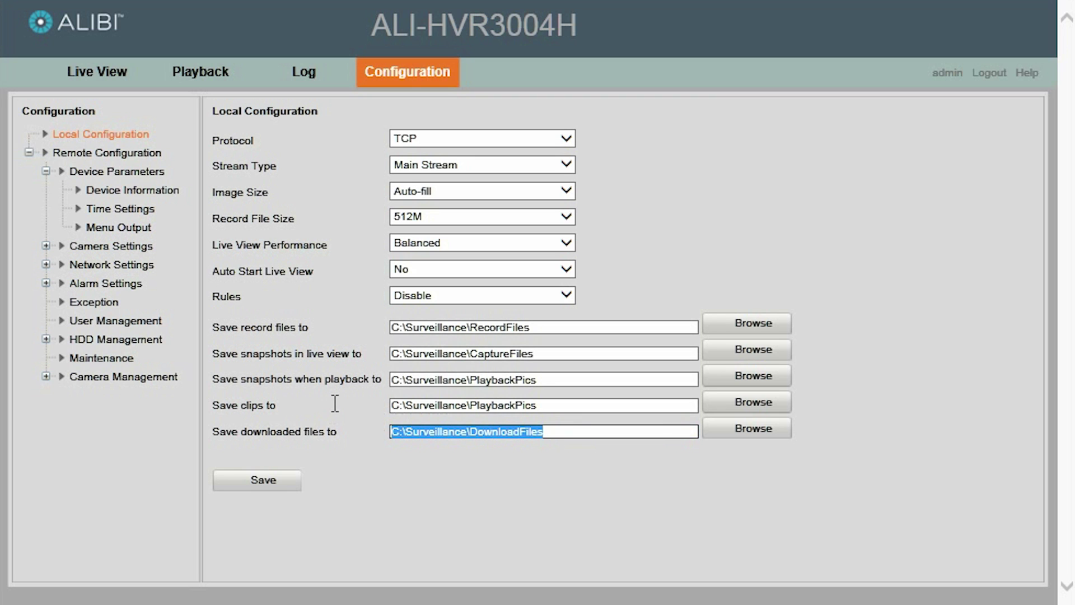